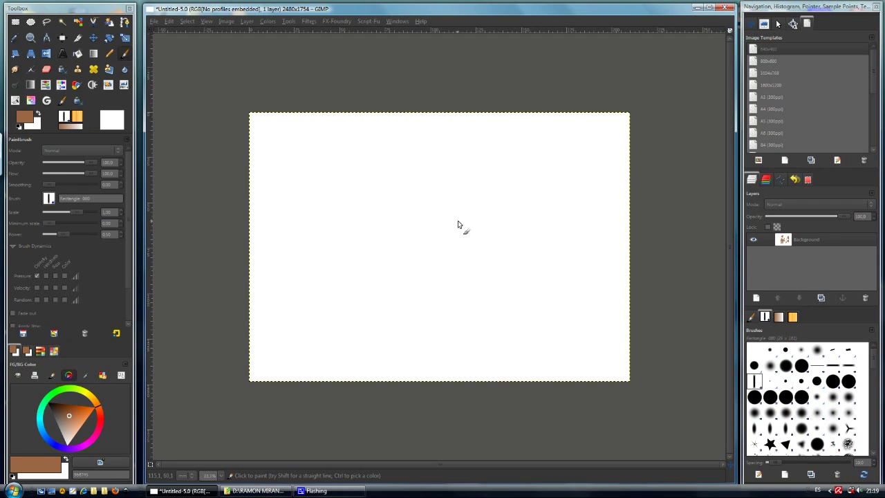
# Paint broad brown test strokes across the canvas with the vertical rectangle brush.
pyautogui.click(836, 367)
pyautogui.click(756, 383)
pyautogui.click(832, 366)
pyautogui.click(756, 383)
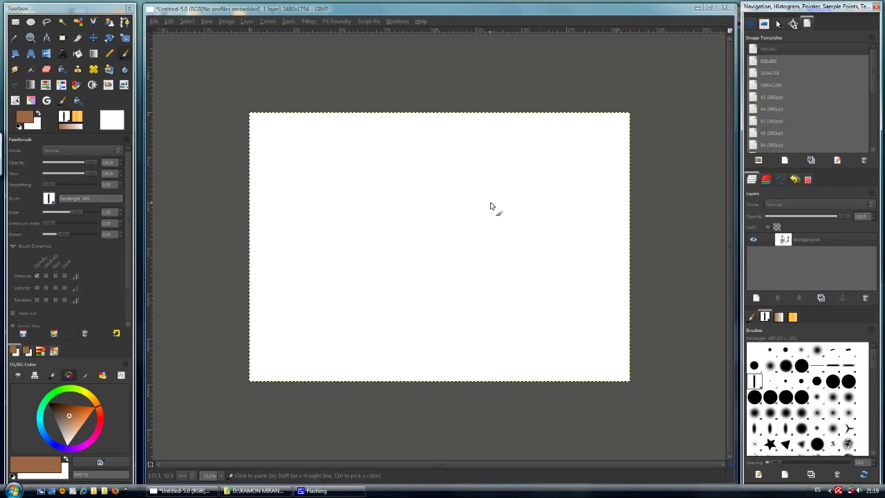
pyautogui.moveTo(529, 191)
pyautogui.mouseDown()
pyautogui.moveTo(381, 178)
pyautogui.moveTo(408, 208)
pyautogui.moveTo(506, 229)
pyautogui.moveTo(369, 251)
pyautogui.moveTo(529, 275)
pyautogui.moveTo(349, 268)
pyautogui.mouseUp()
pyautogui.moveTo(475, 281)
pyautogui.mouseDown()
pyautogui.moveTo(447, 287)
pyautogui.moveTo(478, 302)
pyautogui.moveTo(457, 317)
pyautogui.moveTo(400, 278)
pyautogui.mouseUp()
pyautogui.moveTo(337, 216)
pyautogui.mouseDown()
pyautogui.moveTo(310, 228)
pyautogui.moveTo(295, 224)
pyautogui.mouseUp()
pyautogui.moveTo(312, 263); pyautogui.dragTo(304, 262)
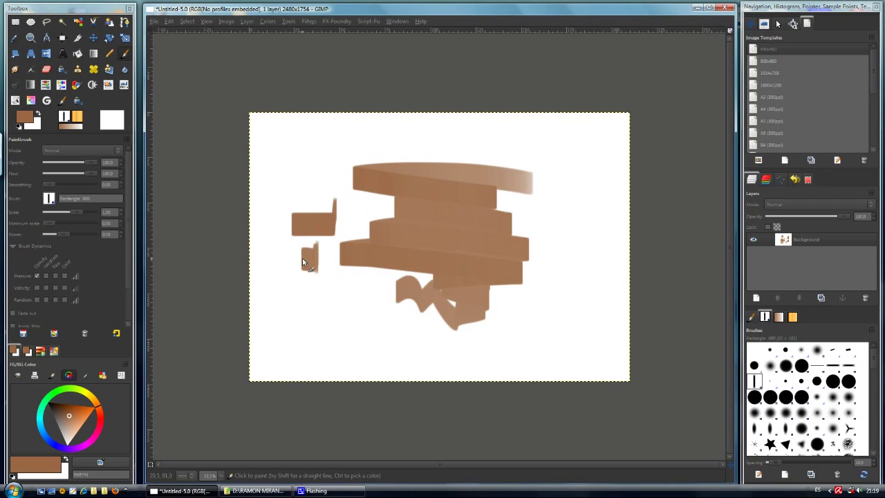
pyautogui.moveTo(348, 291); pyautogui.dragTo(345, 293)
pyautogui.moveTo(374, 320); pyautogui.dragTo(376, 312)
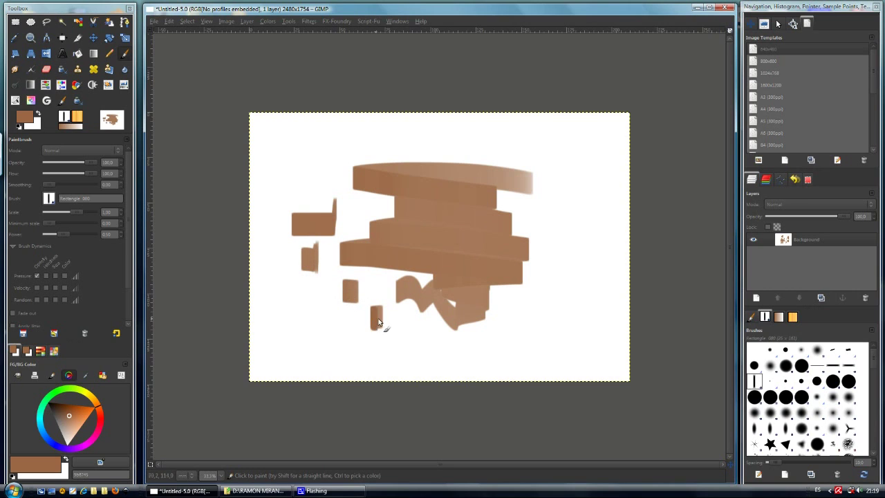
pyautogui.moveTo(577, 198)
pyautogui.mouseDown()
pyautogui.moveTo(583, 233)
pyautogui.moveTo(553, 252)
pyautogui.moveTo(589, 268)
pyautogui.moveTo(537, 293)
pyautogui.moveTo(596, 306)
pyautogui.moveTo(527, 305)
pyautogui.moveTo(575, 319)
pyautogui.moveTo(513, 325)
pyautogui.mouseUp()
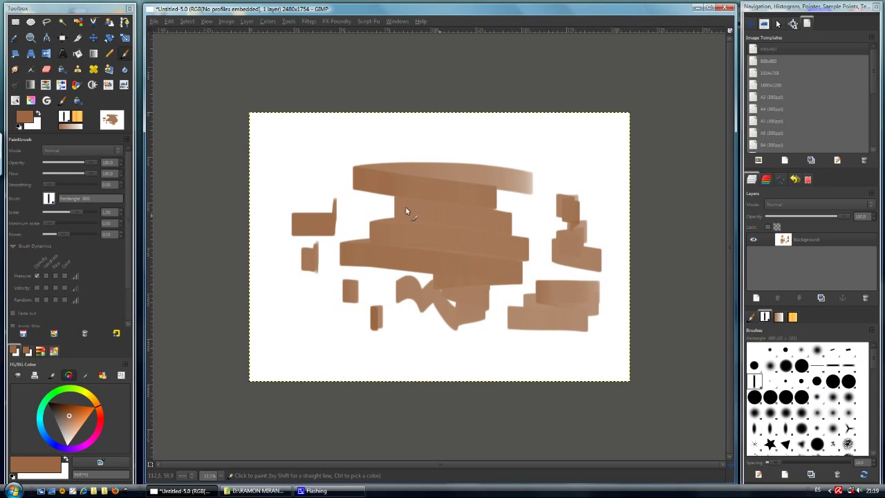
pyautogui.moveTo(487, 164)
pyautogui.mouseDown()
pyautogui.moveTo(382, 161)
pyautogui.moveTo(459, 157)
pyautogui.moveTo(425, 147)
pyautogui.moveTo(467, 142)
pyautogui.mouseUp()
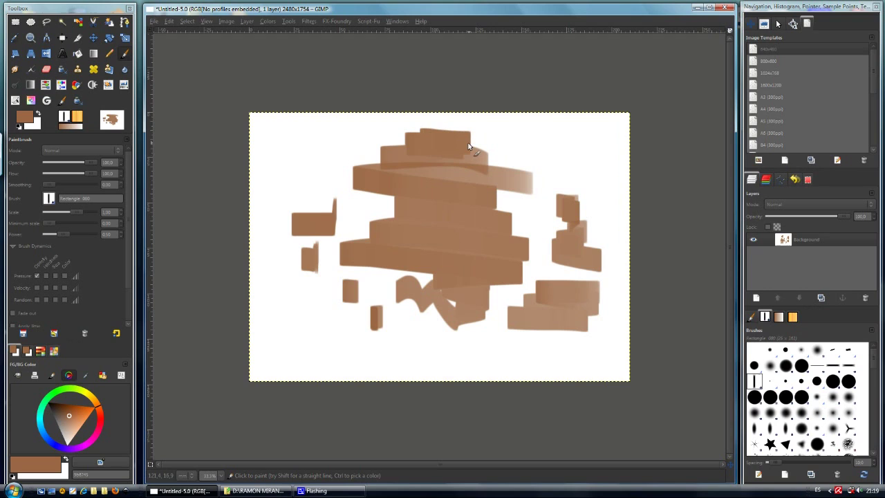
pyautogui.moveTo(361, 166)
pyautogui.mouseDown()
pyautogui.moveTo(297, 168)
pyautogui.moveTo(313, 159)
pyautogui.mouseUp()
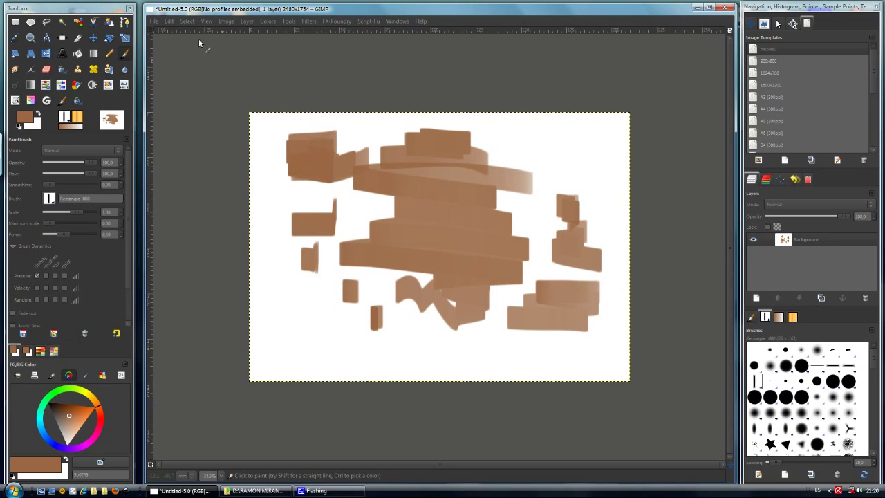
# In the image window preferences, disable the pointer for paint tools and enable the brush outline.
pyautogui.click(170, 22)
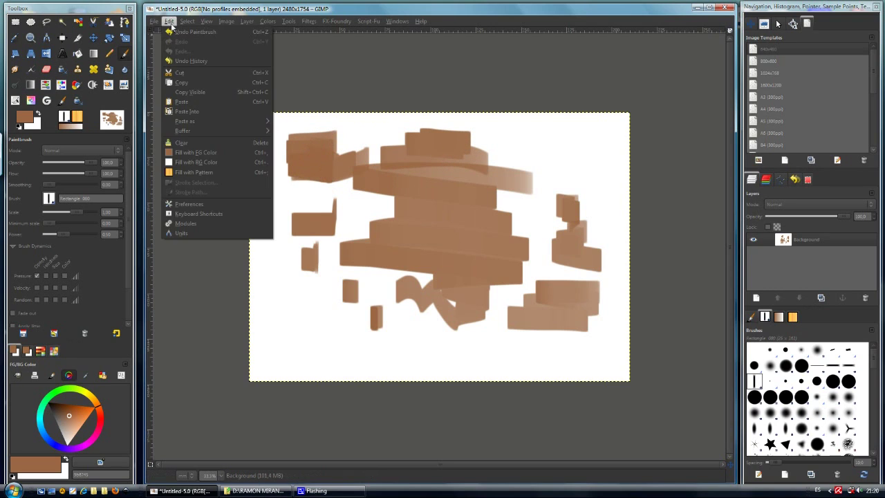
pyautogui.click(236, 205)
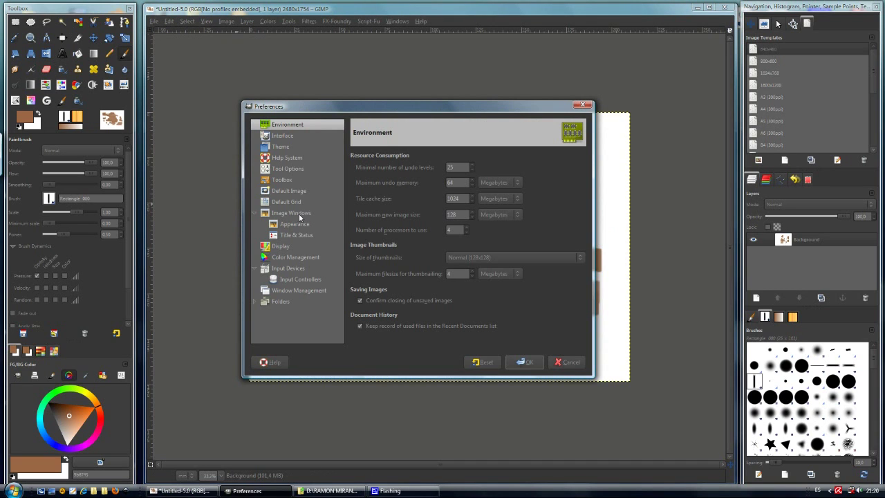
pyautogui.click(298, 215)
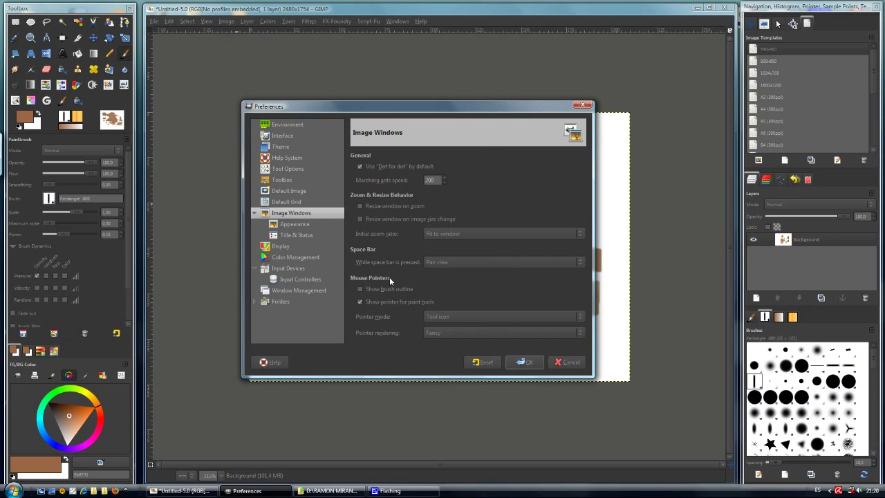
pyautogui.click(360, 302)
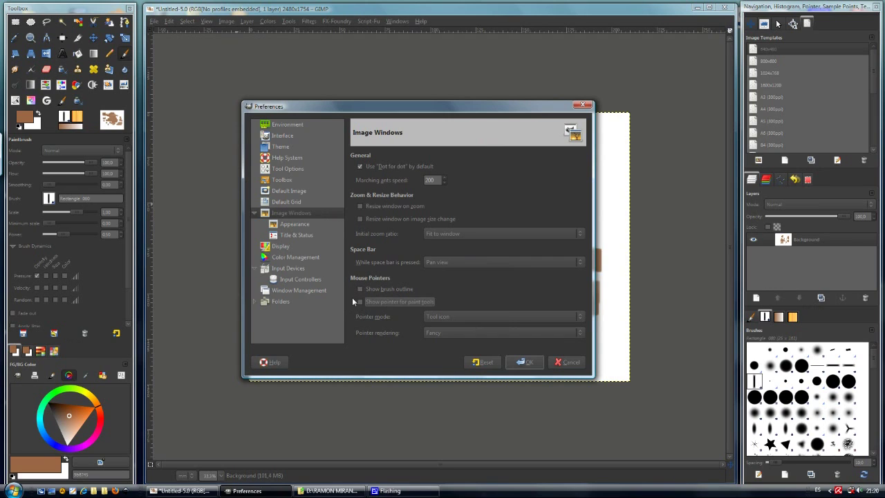
pyautogui.click(360, 289)
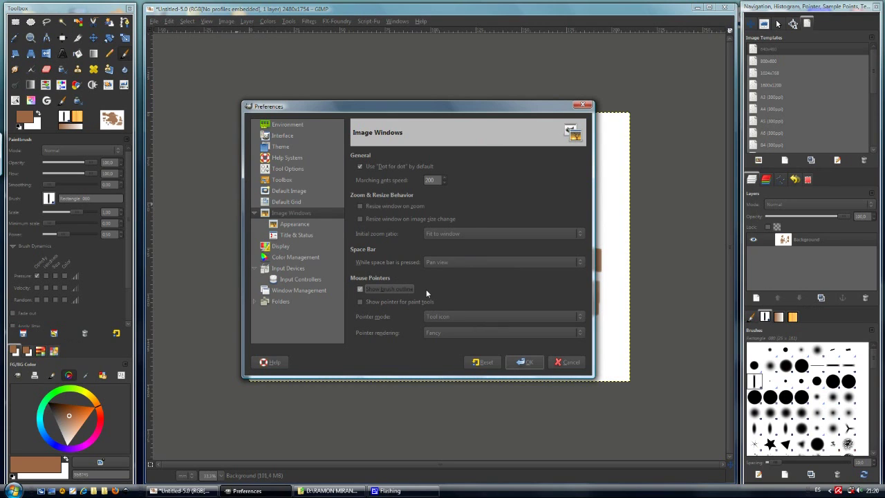
pyautogui.click(524, 361)
# Paint brown strokes near the canvas's upper-right corner and inspect the brush outline with the screen magnifier.
pyautogui.moveTo(539, 153)
pyautogui.mouseDown()
pyautogui.moveTo(547, 149)
pyautogui.moveTo(515, 145)
pyautogui.moveTo(549, 135)
pyautogui.moveTo(484, 126)
pyautogui.mouseUp()
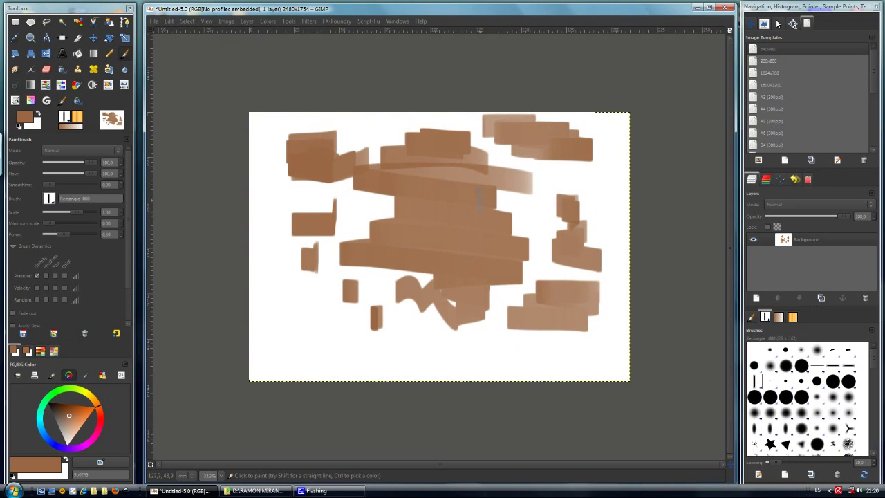
pyautogui.hotkey('ctrl', 'alt', 'm')
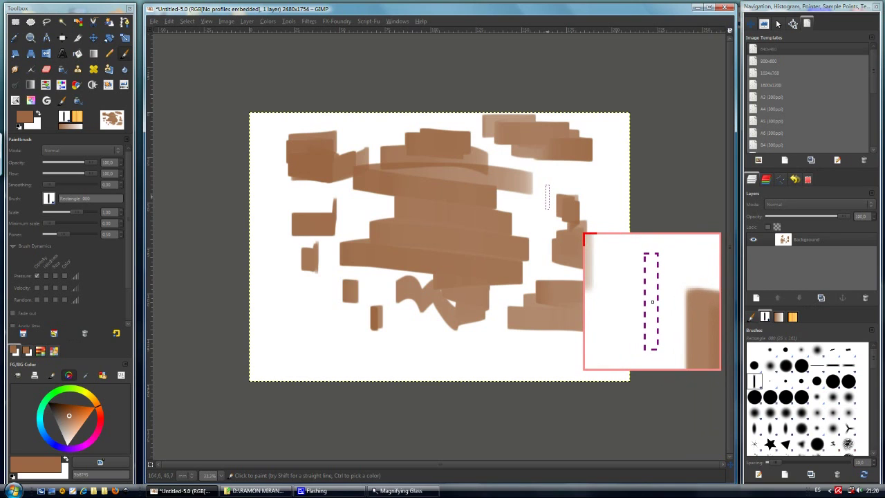
pyautogui.press('Escape')
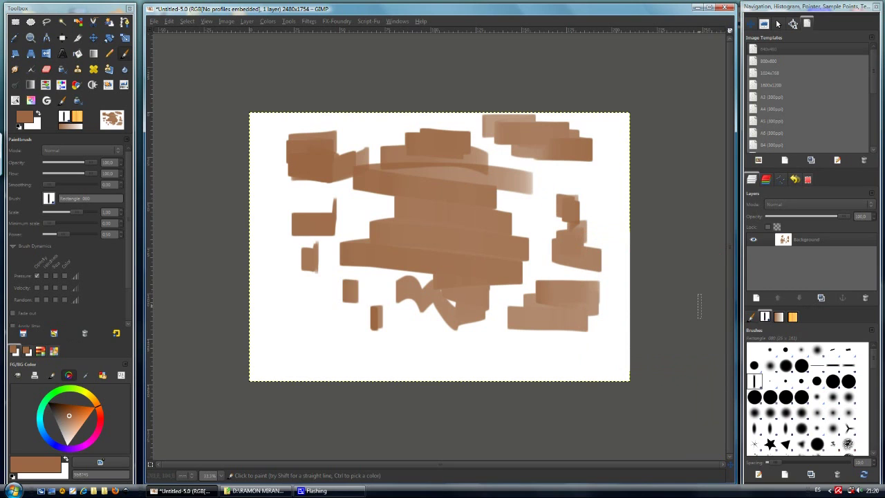
# Edit the rectangle brush, rotate it to about 156 degrees and then to another angle, and paint test strokes with each.
pyautogui.doubleClick(755, 381)
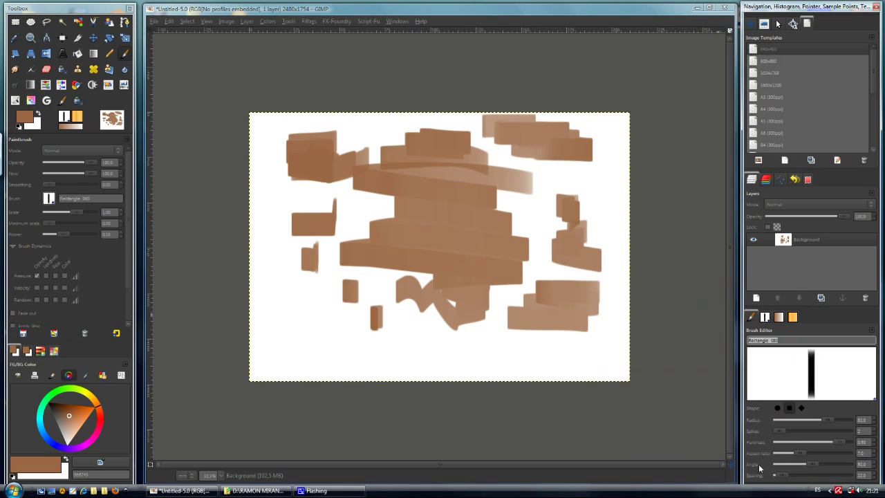
pyautogui.moveTo(800, 466); pyautogui.dragTo(837, 464)
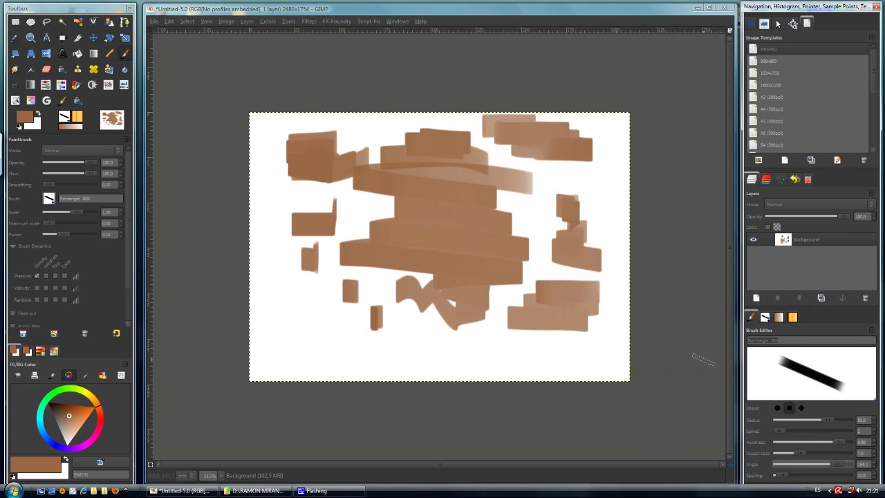
pyautogui.moveTo(536, 351)
pyautogui.mouseDown()
pyautogui.moveTo(460, 349)
pyautogui.moveTo(539, 359)
pyautogui.moveTo(585, 356)
pyautogui.moveTo(588, 345)
pyautogui.moveTo(607, 356)
pyautogui.mouseUp()
pyautogui.moveTo(417, 354)
pyautogui.mouseDown()
pyautogui.moveTo(339, 352)
pyautogui.moveTo(425, 358)
pyautogui.moveTo(293, 353)
pyautogui.mouseUp()
pyautogui.moveTo(798, 462); pyautogui.dragTo(790, 468)
pyautogui.moveTo(308, 315)
pyautogui.mouseDown()
pyautogui.moveTo(273, 318)
pyautogui.moveTo(406, 344)
pyautogui.moveTo(361, 347)
pyautogui.moveTo(327, 324)
pyautogui.moveTo(293, 332)
pyautogui.mouseUp()
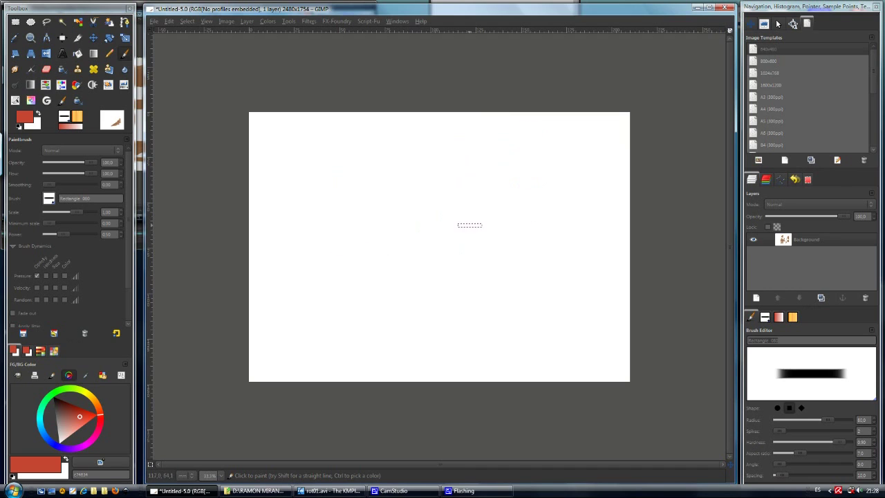
# Paint red test strokes with the horizontal rectangle brush, and again with its angle set to 90 degrees.
pyautogui.moveTo(539, 140)
pyautogui.mouseDown()
pyautogui.moveTo(536, 260)
pyautogui.moveTo(521, 182)
pyautogui.moveTo(513, 261)
pyautogui.moveTo(529, 258)
pyautogui.moveTo(290, 298)
pyautogui.mouseUp()
pyautogui.moveTo(465, 186); pyautogui.dragTo(450, 186)
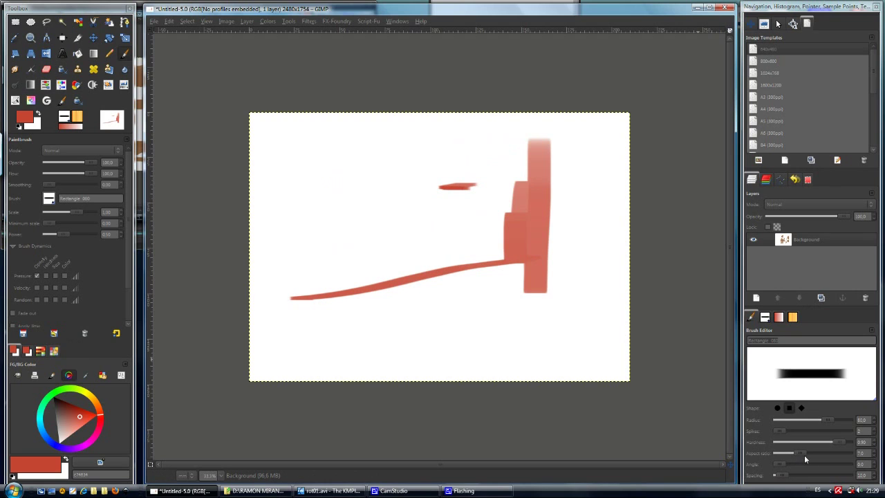
pyautogui.moveTo(781, 467)
pyautogui.mouseDown()
pyautogui.moveTo(855, 463)
pyautogui.moveTo(828, 479)
pyautogui.mouseUp()
pyautogui.write('80')
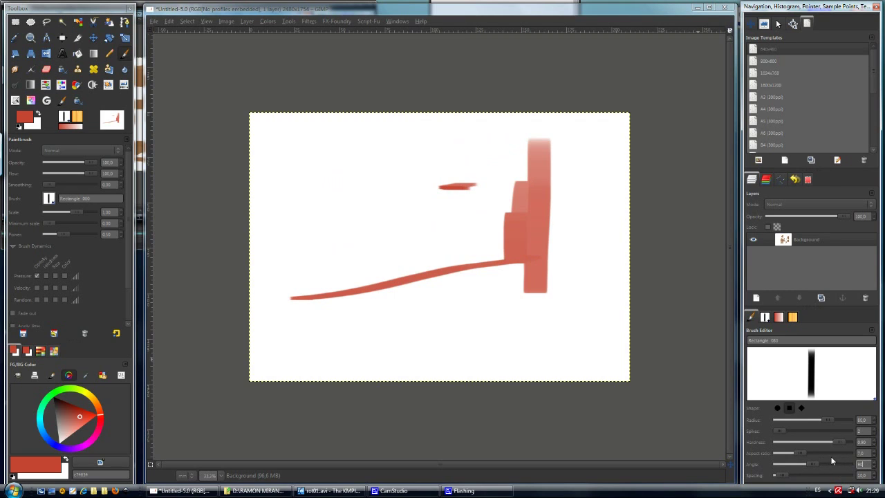
pyautogui.press('Return')
pyautogui.click(486, 159)
pyautogui.moveTo(479, 171); pyautogui.dragTo(354, 170)
pyautogui.moveTo(485, 201); pyautogui.dragTo(484, 269)
pyautogui.moveTo(477, 176); pyautogui.dragTo(476, 274)
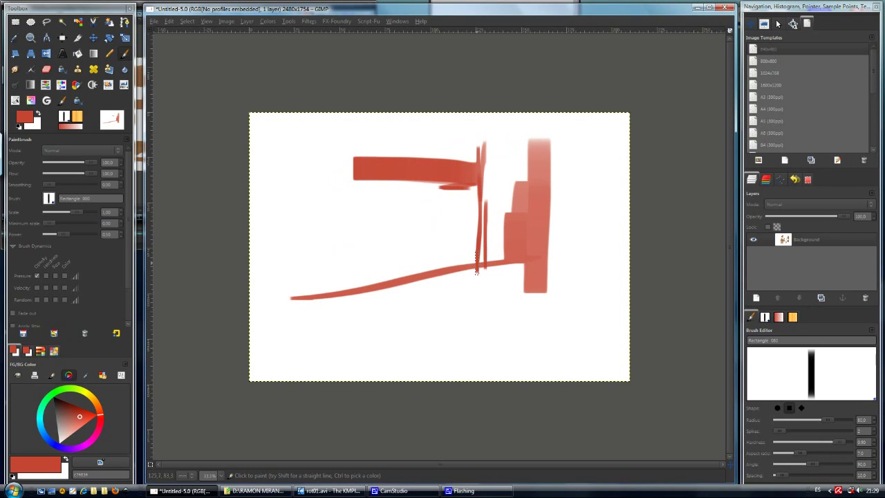
pyautogui.moveTo(479, 233); pyautogui.dragTo(441, 234)
# Set the brush angle to 0 degrees, paint red test strokes near the canvas centre, and clear the layer.
pyautogui.moveTo(811, 463); pyautogui.dragTo(779, 462)
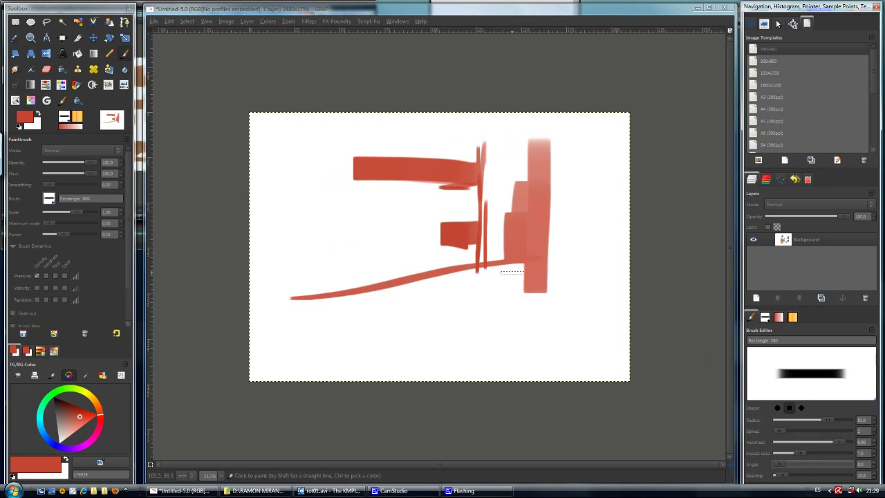
pyautogui.moveTo(449, 237); pyautogui.dragTo(304, 248)
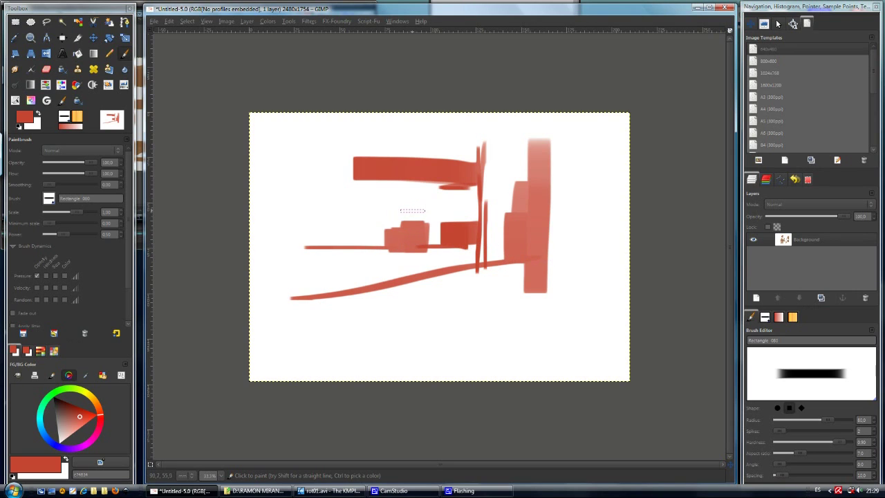
pyautogui.press('Delete')
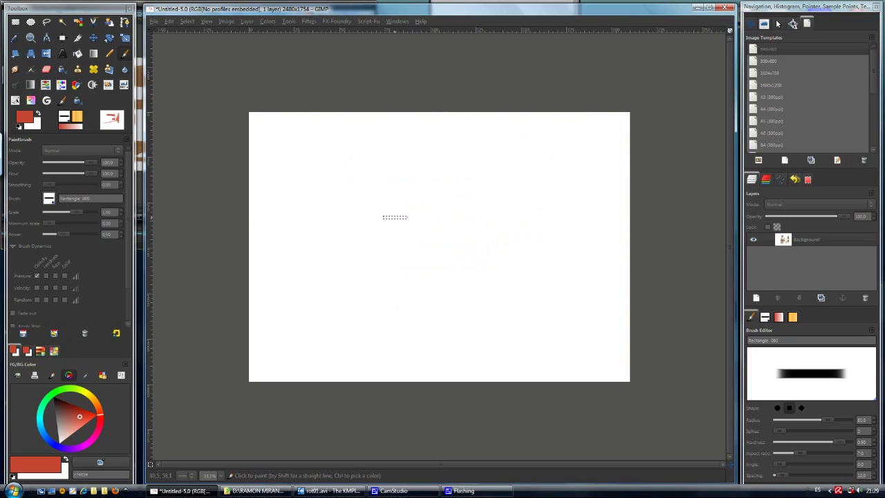
# Examine the keyboard shortcuts assigned to the brush rotation, Vertical and Horizontal actions in the Context group.
pyautogui.click(168, 21)
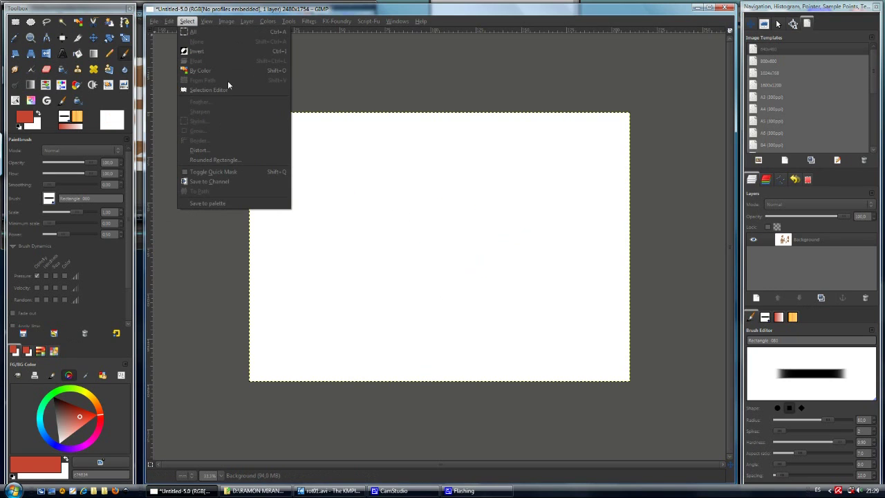
pyautogui.click(216, 215)
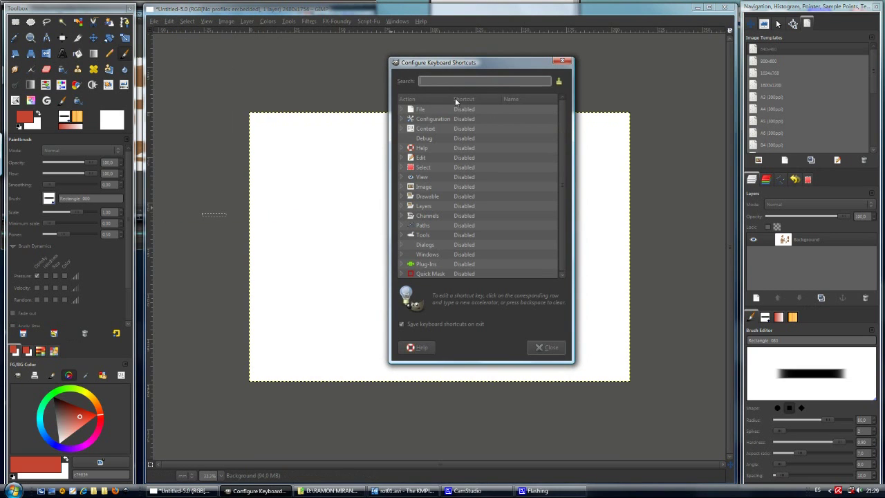
pyautogui.moveTo(463, 68); pyautogui.dragTo(452, 73)
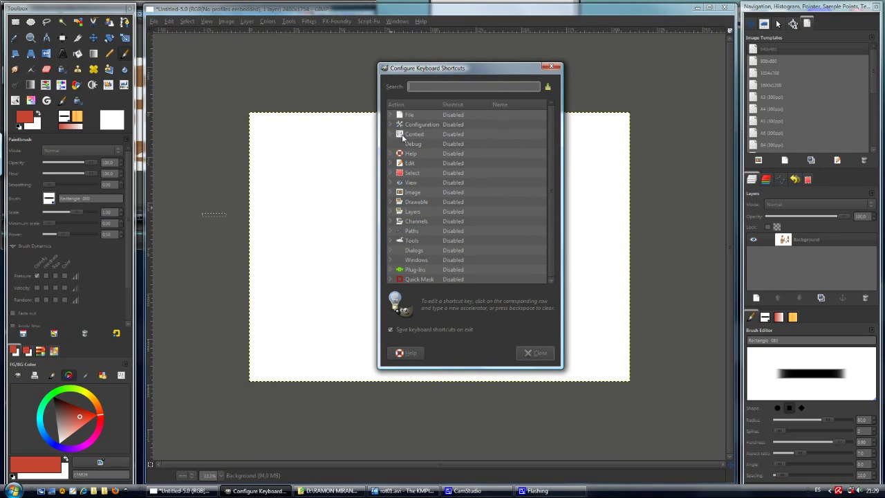
pyautogui.hotkey('ctrl', 'alt', 'm')
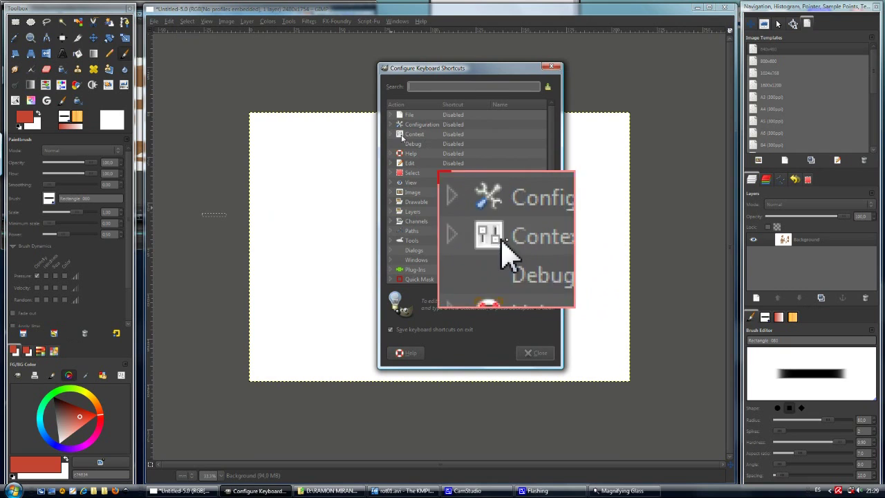
pyautogui.click(399, 136)
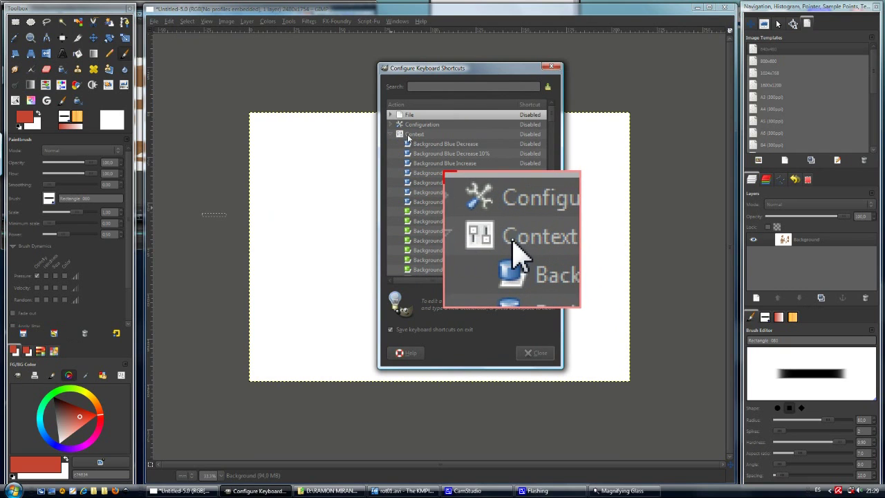
pyautogui.press('Escape')
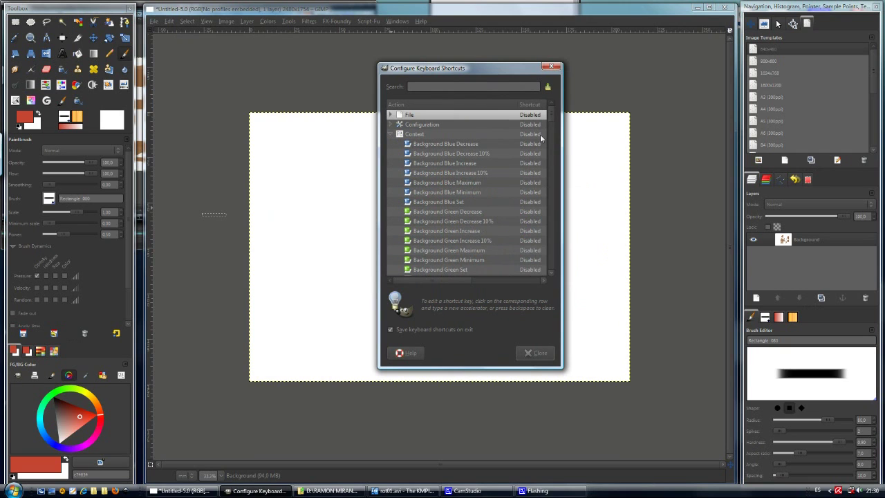
pyautogui.moveTo(553, 122); pyautogui.dragTo(551, 148)
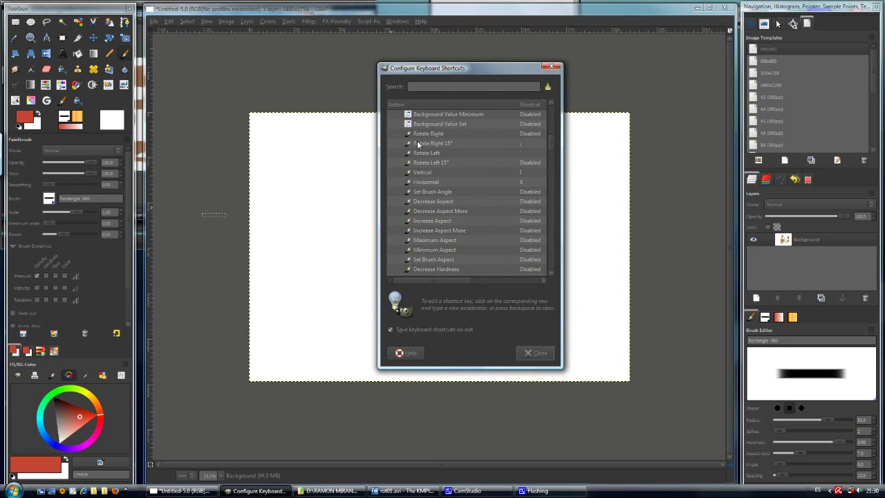
pyautogui.hotkey('ctrl', 'alt', 'z')
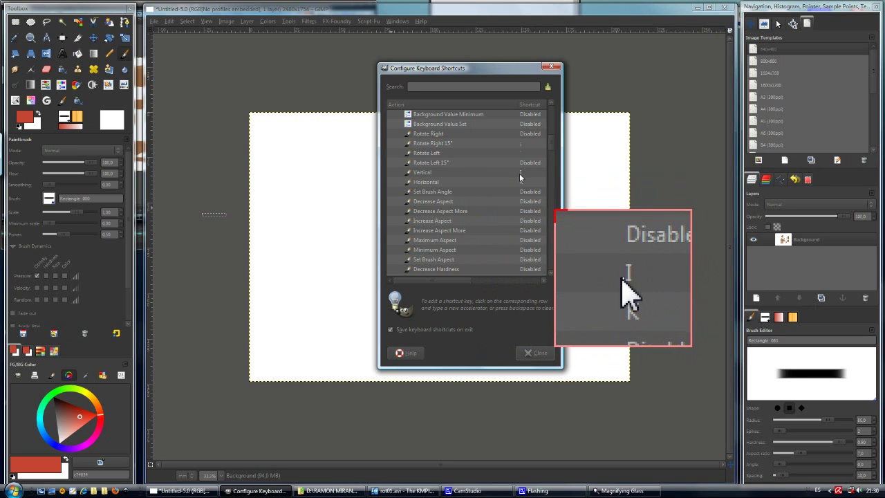
# Paint red strokes over the right and centre of the canvas, switching the rectangle brush between horizontal and vertical.
pyautogui.press('k')
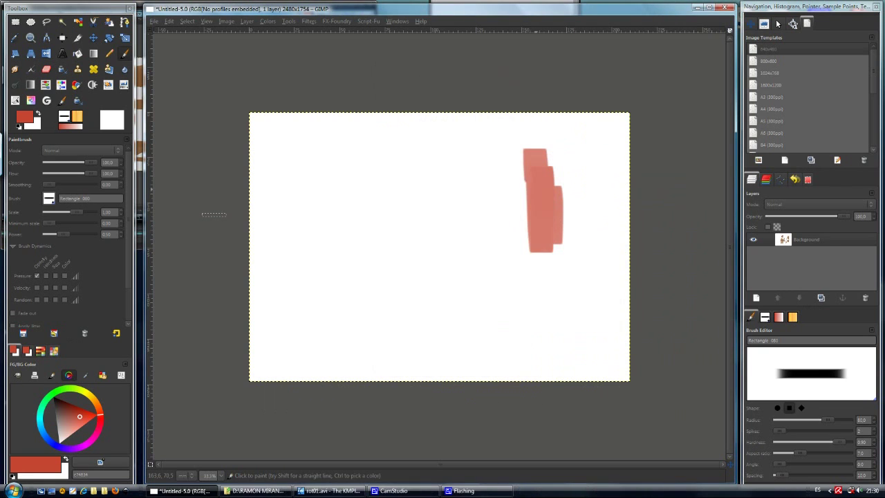
pyautogui.moveTo(533, 269); pyautogui.dragTo(528, 270)
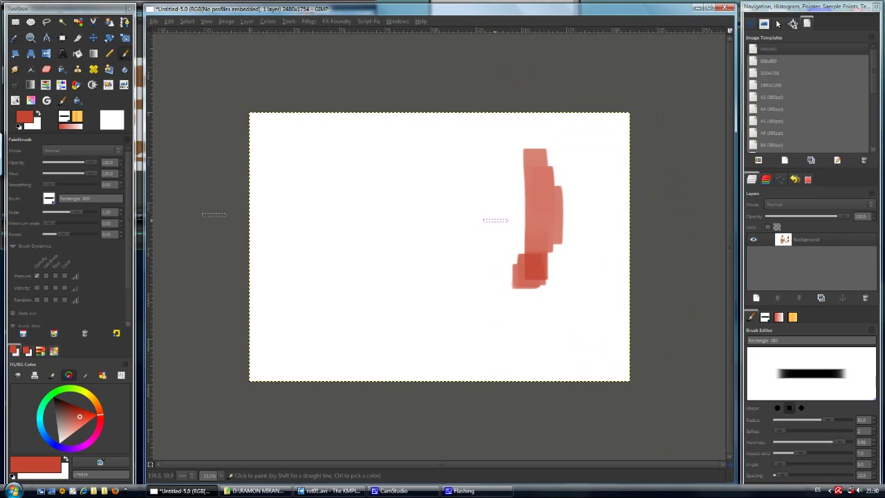
pyautogui.press('l')
pyautogui.moveTo(507, 175)
pyautogui.mouseDown()
pyautogui.moveTo(508, 237)
pyautogui.moveTo(477, 250)
pyautogui.moveTo(492, 274)
pyautogui.moveTo(484, 276)
pyautogui.moveTo(499, 279)
pyautogui.moveTo(456, 280)
pyautogui.moveTo(478, 273)
pyautogui.moveTo(438, 269)
pyautogui.moveTo(460, 263)
pyautogui.moveTo(454, 256)
pyautogui.moveTo(397, 275)
pyautogui.mouseUp()
pyautogui.moveTo(473, 234)
pyautogui.mouseDown()
pyautogui.moveTo(370, 247)
pyautogui.moveTo(305, 236)
pyautogui.moveTo(354, 202)
pyautogui.moveTo(346, 203)
pyautogui.moveTo(370, 220)
pyautogui.mouseUp()
pyautogui.press('Up')
pyautogui.moveTo(467, 145)
pyautogui.mouseDown()
pyautogui.moveTo(471, 207)
pyautogui.moveTo(464, 221)
pyautogui.moveTo(452, 202)
pyautogui.moveTo(377, 188)
pyautogui.moveTo(432, 208)
pyautogui.moveTo(414, 221)
pyautogui.mouseUp()
pyautogui.press('Down')
pyautogui.moveTo(429, 186); pyautogui.dragTo(325, 185)
# Add red strokes along the upper part of the canvas, alternating the brush between vertical and horizontal orientation.
pyautogui.press(']')
pyautogui.moveTo(336, 142)
pyautogui.mouseDown()
pyautogui.moveTo(330, 223)
pyautogui.moveTo(327, 147)
pyautogui.moveTo(266, 181)
pyautogui.moveTo(336, 152)
pyautogui.mouseUp()
pyautogui.moveTo(304, 144); pyautogui.dragTo(353, 144)
pyautogui.press('Down')
pyautogui.moveTo(405, 163)
pyautogui.mouseDown()
pyautogui.moveTo(361, 167)
pyautogui.moveTo(424, 142)
pyautogui.mouseUp()
pyautogui.moveTo(424, 175); pyautogui.dragTo(426, 131)
pyautogui.moveTo(437, 138); pyautogui.dragTo(449, 181)
pyautogui.moveTo(573, 182); pyautogui.dragTo(560, 179)
pyautogui.press('Up')
pyautogui.moveTo(583, 141)
pyautogui.mouseDown()
pyautogui.moveTo(582, 176)
pyautogui.moveTo(549, 175)
pyautogui.mouseUp()
pyautogui.press('Down')
pyautogui.moveTo(553, 140)
pyautogui.mouseDown()
pyautogui.moveTo(552, 163)
pyautogui.moveTo(522, 142)
pyautogui.moveTo(488, 153)
pyautogui.moveTo(436, 139)
pyautogui.mouseUp()
pyautogui.press('Up')
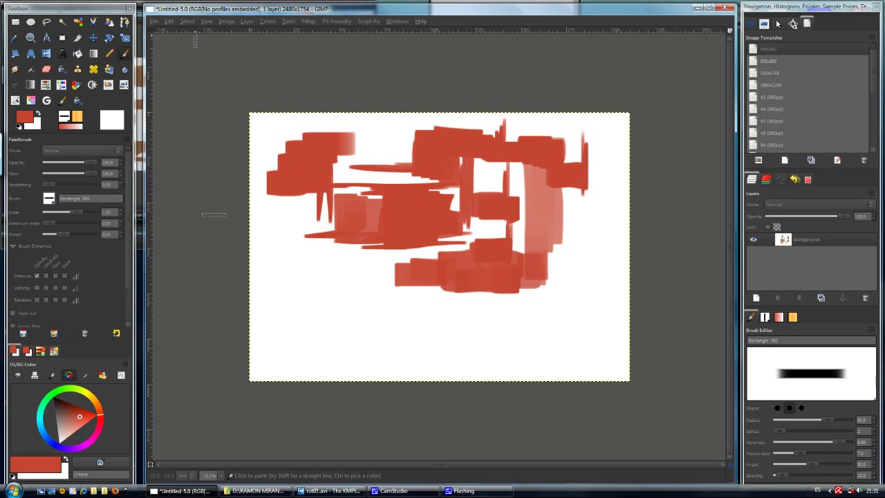
# Open the keyboard shortcut configuration and bring up the brush rotation actions in the Context group.
pyautogui.click(169, 21)
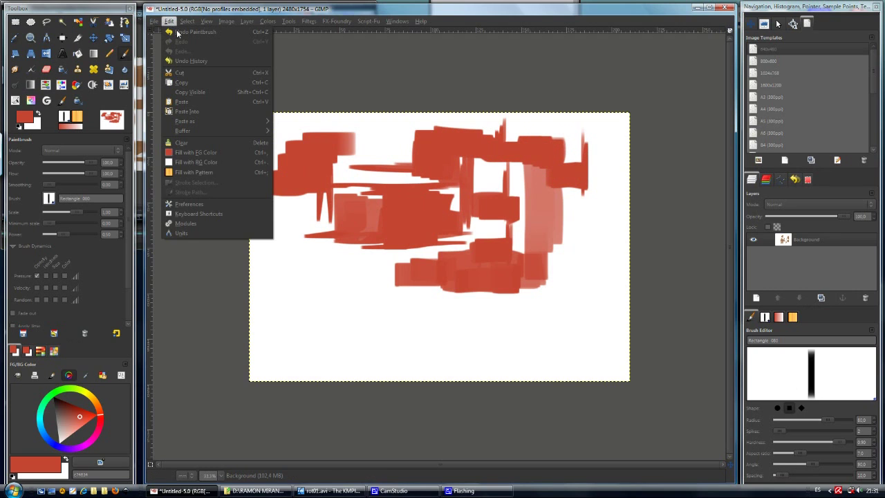
pyautogui.click(220, 216)
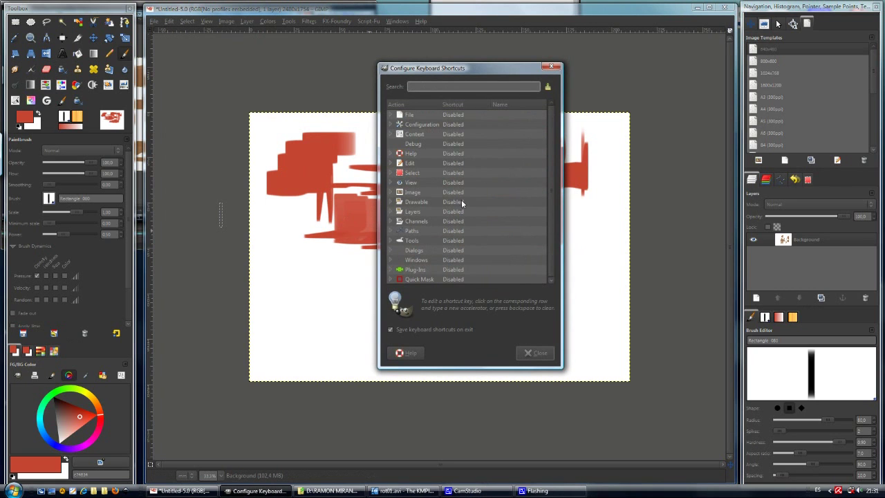
pyautogui.click(390, 135)
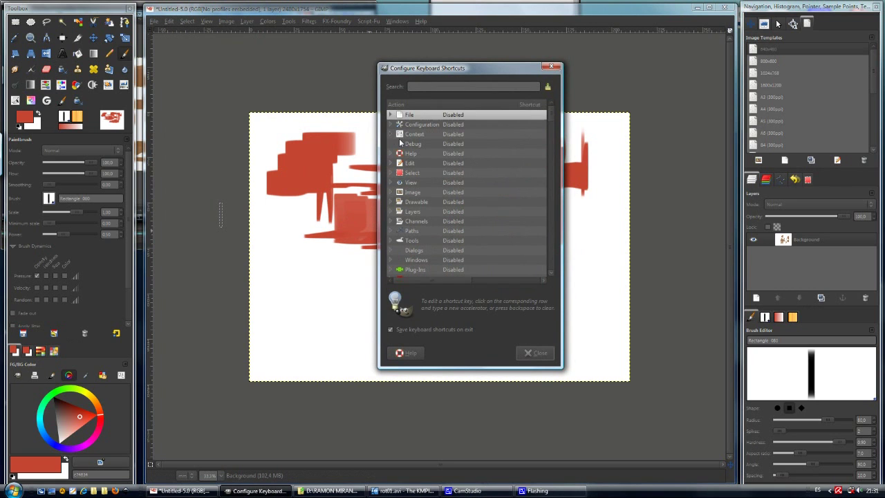
pyautogui.moveTo(551, 116); pyautogui.dragTo(552, 143)
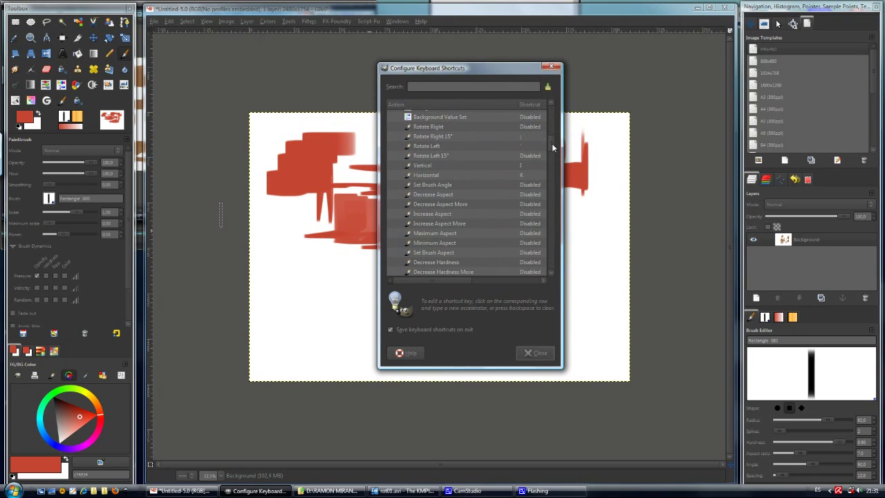
# Reassign the apostrophe shortcut from Rotate Left to the Rotate Right 15° action.
pyautogui.click(445, 135)
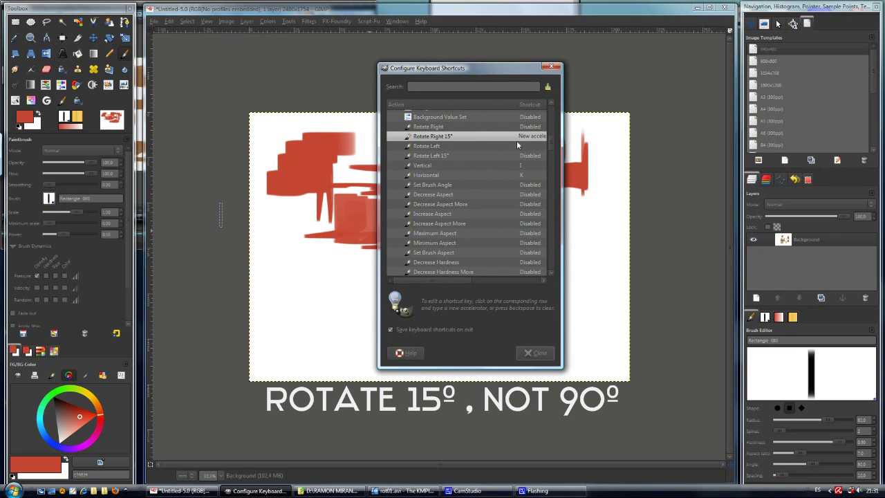
pyautogui.press('l')
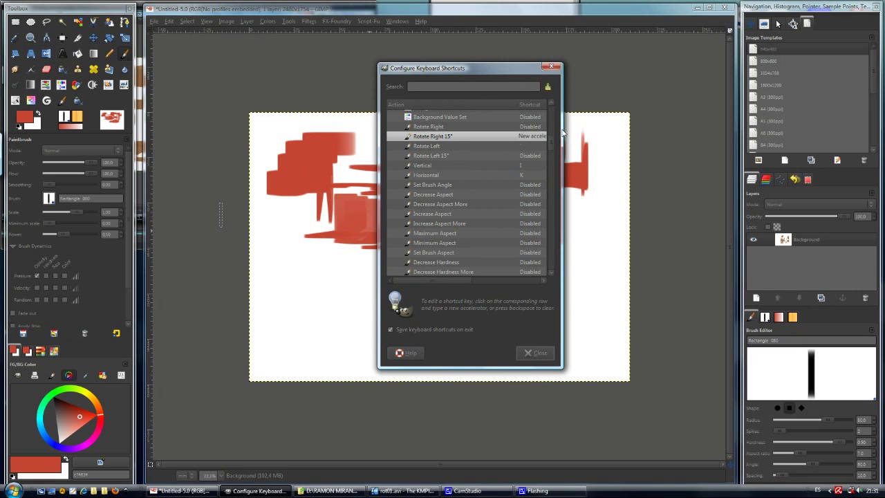
pyautogui.moveTo(567, 132); pyautogui.dragTo(595, 133)
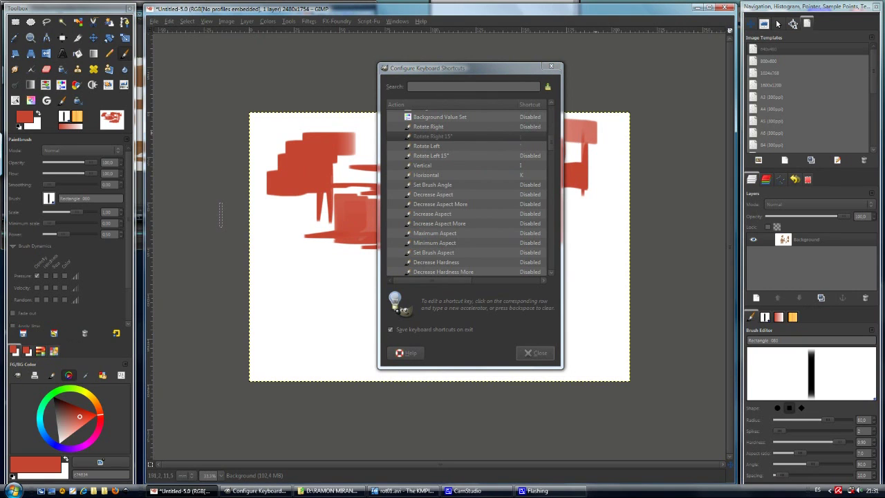
pyautogui.click(522, 138)
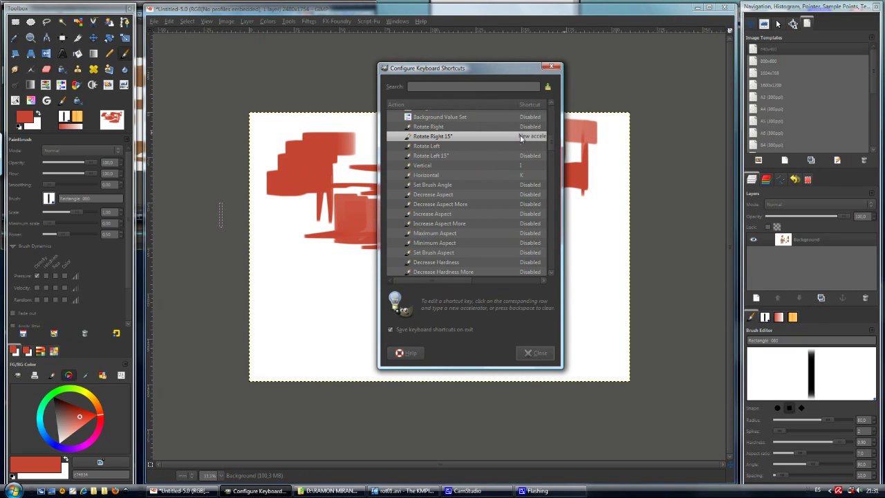
pyautogui.press("'")
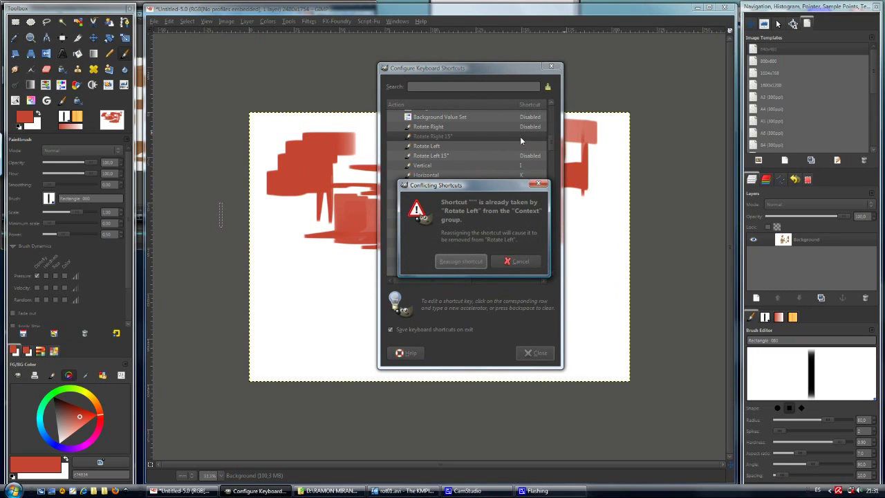
pyautogui.click(477, 262)
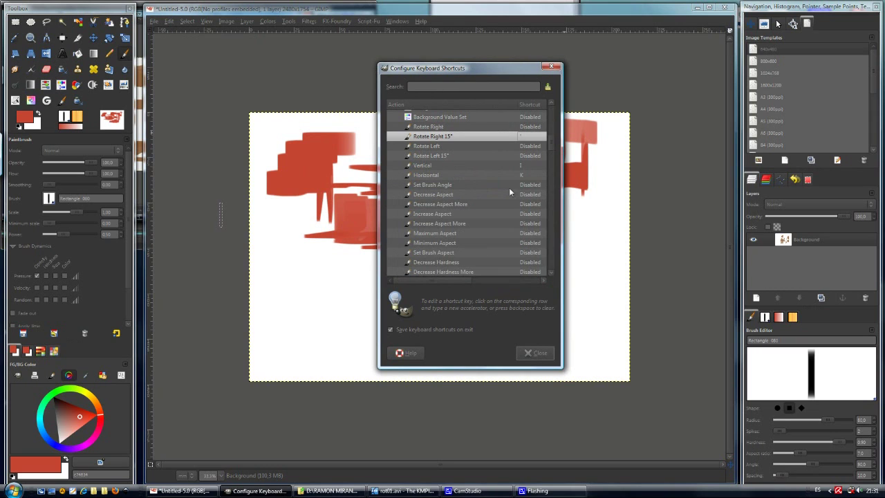
# Assign the apostrophe shortcut to Rotate Left 15° and "¡" to Rotate Right 15°, then close the shortcut configuration.
pyautogui.click(441, 155)
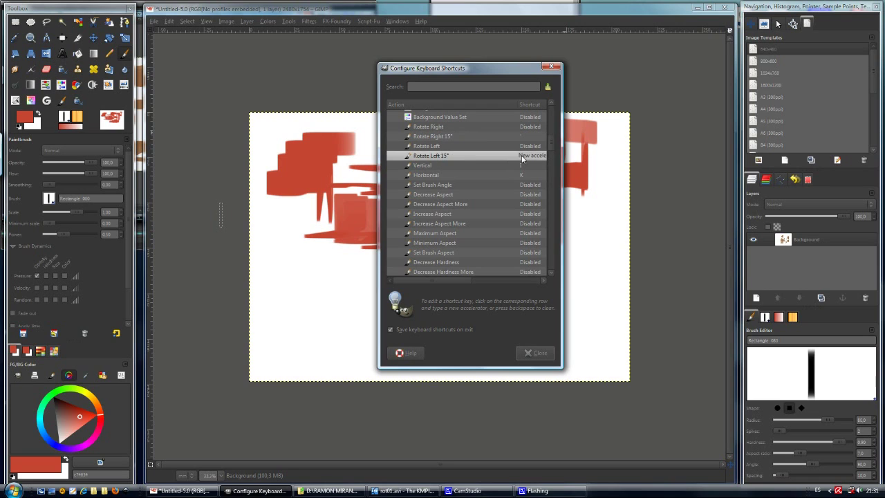
pyautogui.press("'")
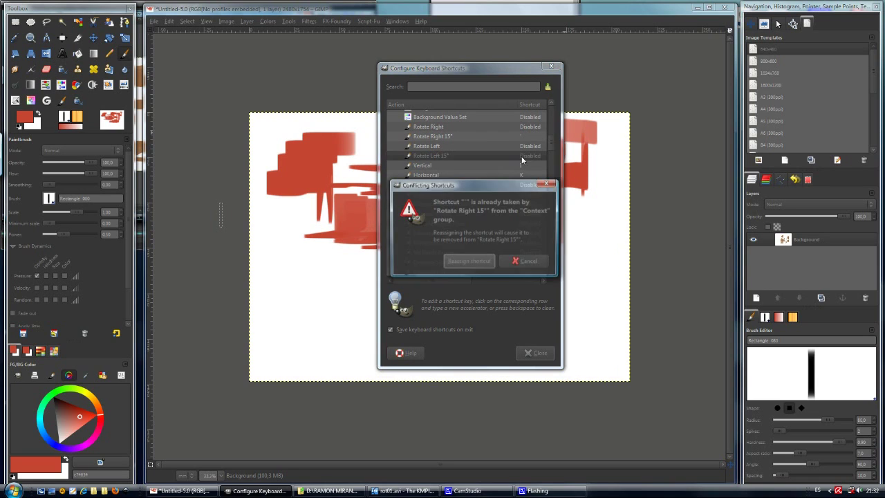
pyautogui.click(482, 262)
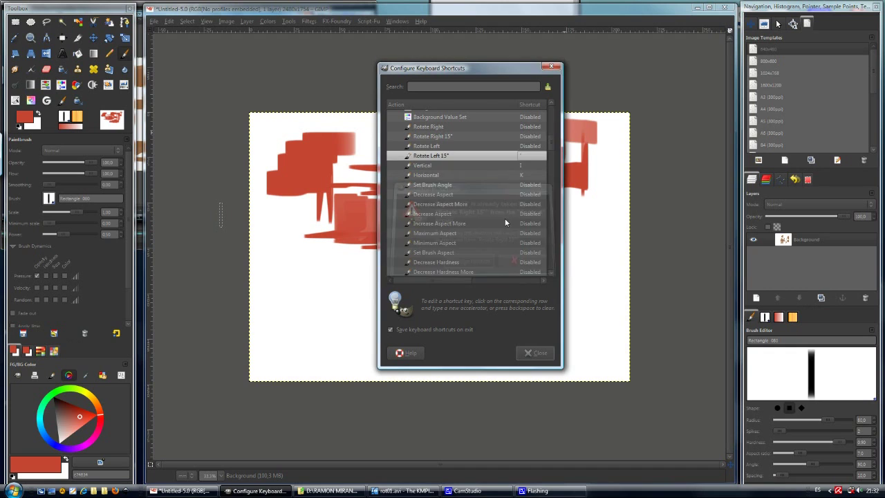
pyautogui.click(523, 139)
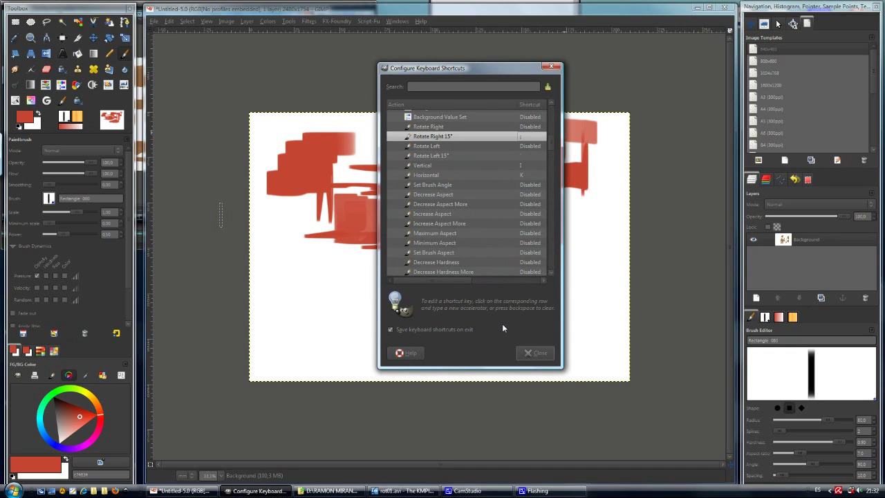
pyautogui.click(533, 355)
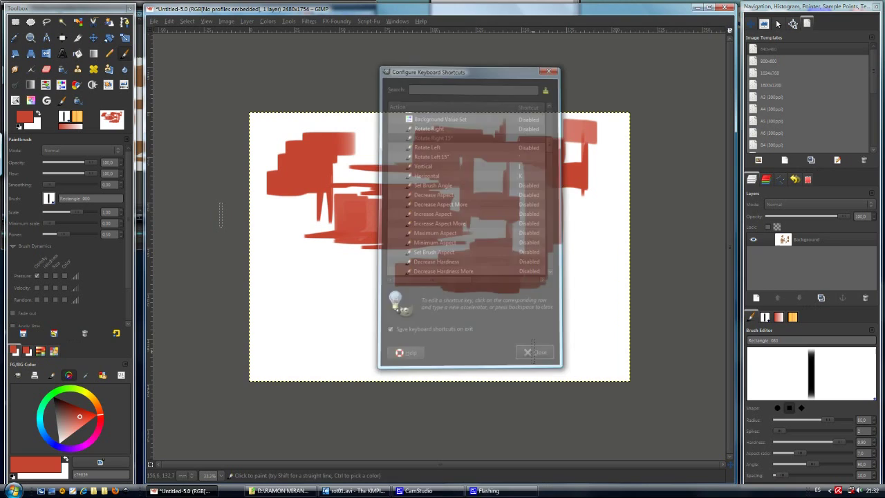
# Paint red strokes across the lower canvas, rotate the rectangle brush in 15° steps, and add a slanted stroke near the lower-right corner.
pyautogui.click(319, 285)
pyautogui.moveTo(328, 285); pyautogui.dragTo(491, 318)
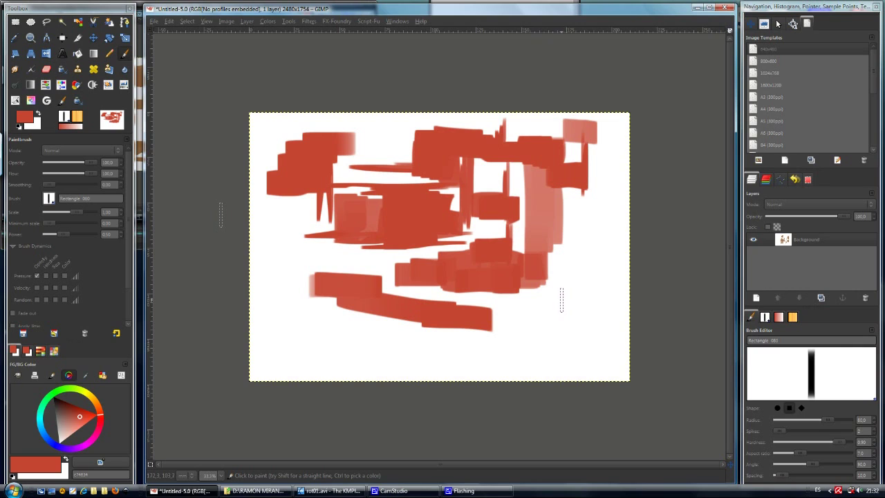
pyautogui.press('Left')
pyautogui.press('Left')
pyautogui.press('Left')
pyautogui.press('Left')
pyautogui.press('Left')
pyautogui.press('Left')
pyautogui.press('Left')
pyautogui.press('Right')
pyautogui.press('Right')
pyautogui.press('Right')
pyautogui.press(',')
pyautogui.press(',')
pyautogui.press(',')
pyautogui.press(',')
pyautogui.press(',')
pyautogui.press(',')
pyautogui.press(',')
pyautogui.press(',')
pyautogui.moveTo(576, 296)
pyautogui.mouseDown()
pyautogui.moveTo(587, 305)
pyautogui.moveTo(537, 339)
pyautogui.moveTo(582, 337)
pyautogui.mouseUp()
# Rotate the brush in 15° steps and paint angled red strokes near the canvas's right edge and lower-left corner.
pyautogui.press(',')
pyautogui.press(',')
pyautogui.press(',')
pyautogui.press(',')
pyautogui.press(',')
pyautogui.press(',')
pyautogui.press(',')
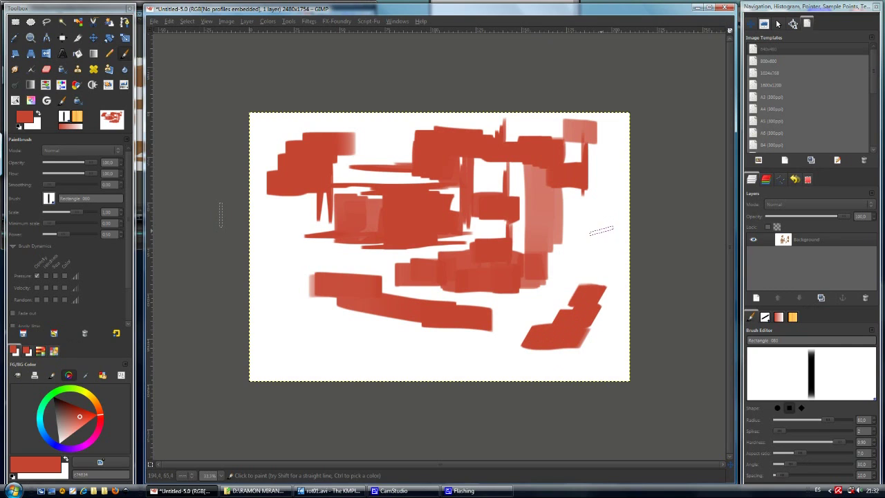
pyautogui.moveTo(590, 231)
pyautogui.mouseDown()
pyautogui.moveTo(609, 239)
pyautogui.moveTo(585, 241)
pyautogui.moveTo(571, 258)
pyautogui.moveTo(588, 270)
pyautogui.moveTo(556, 290)
pyautogui.mouseUp()
pyautogui.press('.')
pyautogui.press('.')
pyautogui.press('.')
pyautogui.press('.')
pyautogui.moveTo(300, 335); pyautogui.dragTo(358, 332)
# Keep rotating the brush in 15° steps, painting one stroke along the canvas's left side and another in the upper middle.
pyautogui.press(',')
pyautogui.press(',')
pyautogui.press(',')
pyautogui.press(',')
pyautogui.press(',')
pyautogui.press(',')
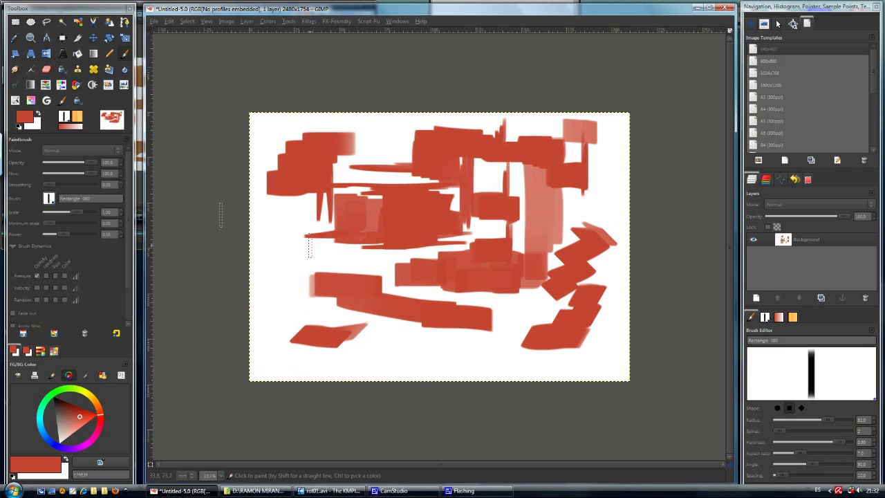
pyautogui.press('.')
pyautogui.press('.')
pyautogui.press('.')
pyautogui.press('.')
pyautogui.press('.')
pyautogui.press('.')
pyautogui.moveTo(304, 248)
pyautogui.mouseDown()
pyautogui.moveTo(385, 265)
pyautogui.moveTo(294, 251)
pyautogui.moveTo(300, 223)
pyautogui.moveTo(296, 197)
pyautogui.mouseUp()
pyautogui.press(',')
pyautogui.press(',')
pyautogui.press(',')
pyautogui.press(',')
pyautogui.press(',')
pyautogui.press(',')
pyautogui.press(',')
pyautogui.press(',')
pyautogui.press(',')
pyautogui.press(',')
pyautogui.press(',')
pyautogui.moveTo(372, 154); pyautogui.dragTo(402, 132)
# Clear the layer, then paint an upright red block near the centre and a thin line leftward from it with the brush horizontal.
pyautogui.press('Delete')
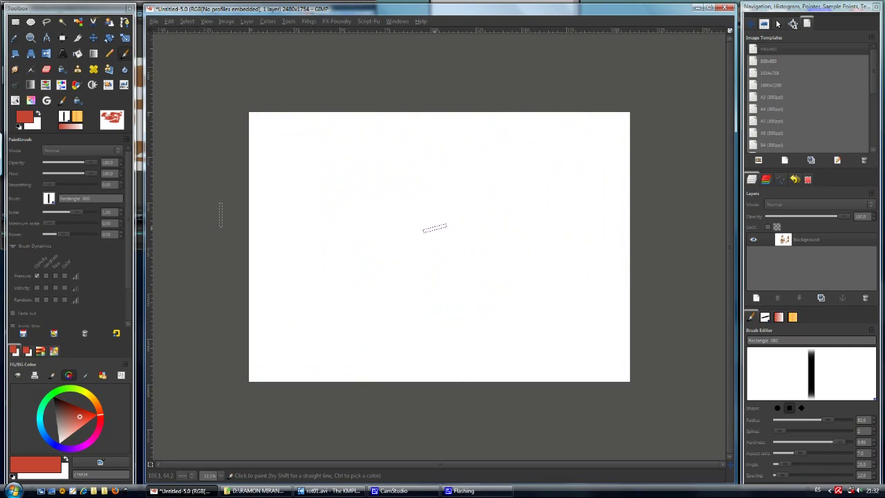
pyautogui.moveTo(457, 173); pyautogui.dragTo(457, 247)
pyautogui.moveTo(457, 187); pyautogui.dragTo(452, 239)
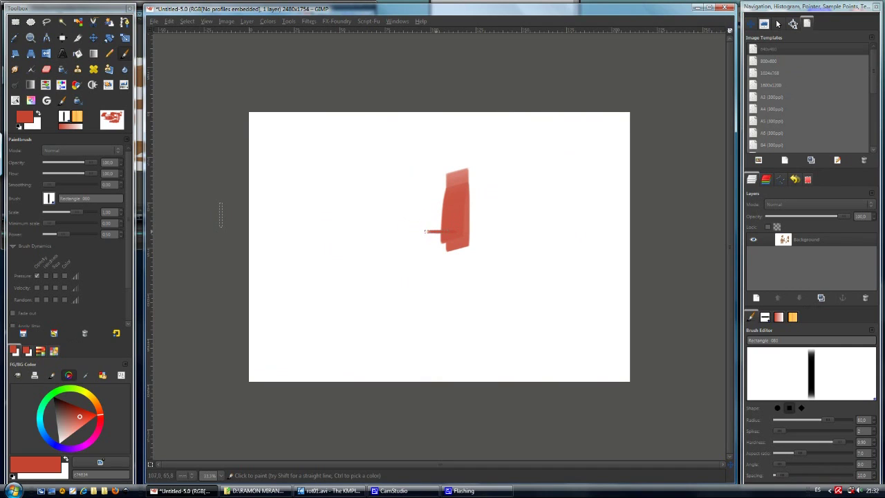
pyautogui.moveTo(425, 232); pyautogui.dragTo(364, 233)
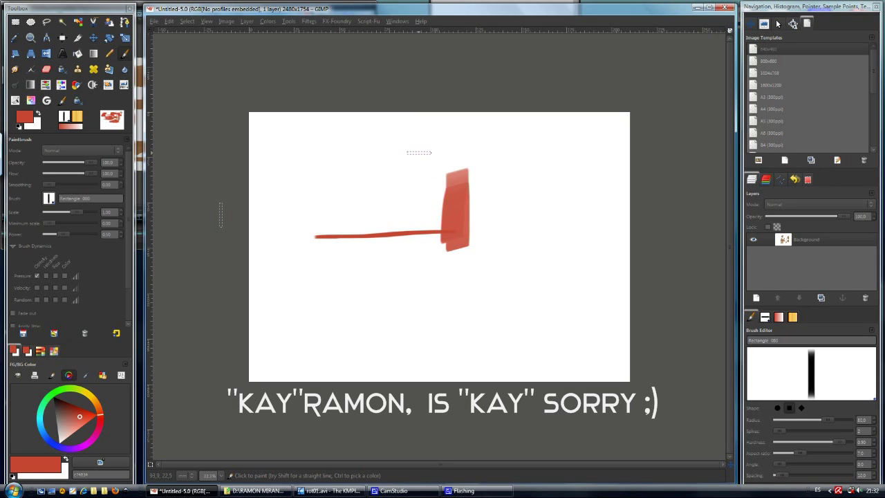
# Paint a dark red central tower with a stepped base and a paler tower to its left, alternating horizontal and vertical brush orientations.
pyautogui.moveTo(419, 142)
pyautogui.mouseDown()
pyautogui.moveTo(423, 235)
pyautogui.moveTo(419, 124)
pyautogui.moveTo(419, 180)
pyautogui.moveTo(431, 158)
pyautogui.moveTo(426, 213)
pyautogui.mouseUp()
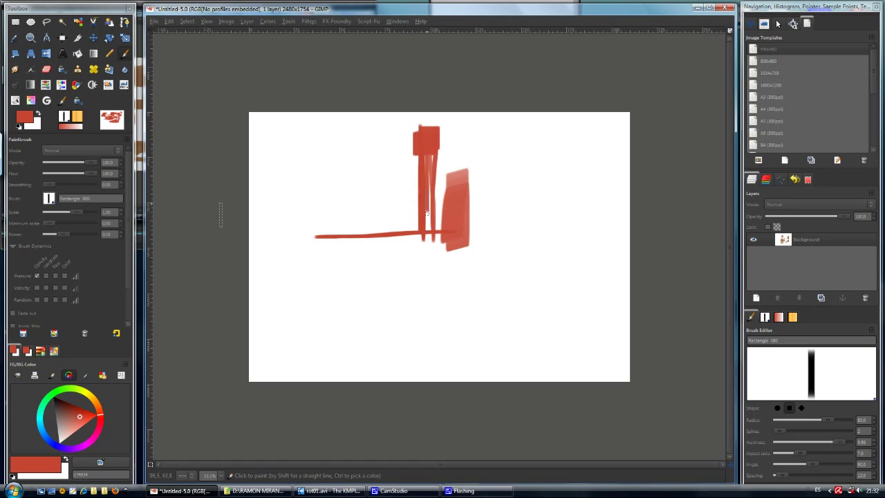
pyautogui.moveTo(430, 164)
pyautogui.mouseDown()
pyautogui.moveTo(403, 183)
pyautogui.moveTo(419, 192)
pyautogui.moveTo(349, 228)
pyautogui.mouseUp()
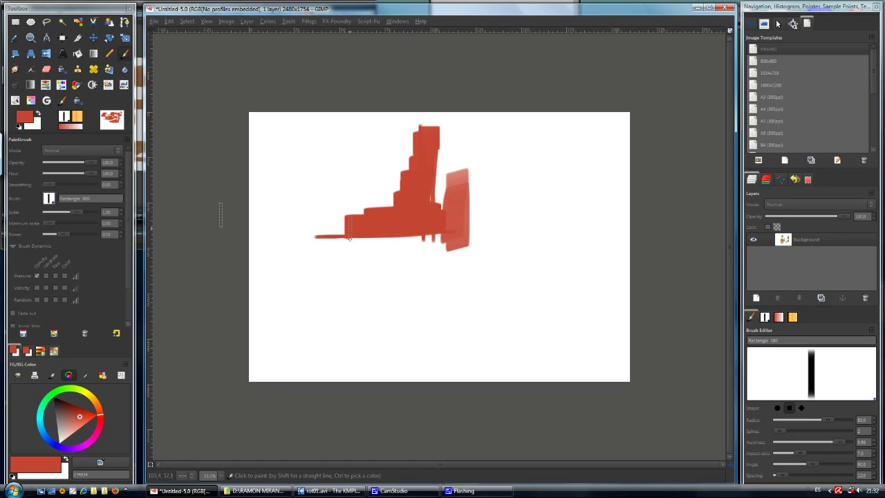
pyautogui.moveTo(445, 245); pyautogui.dragTo(294, 239)
pyautogui.moveTo(320, 210)
pyautogui.mouseDown()
pyautogui.moveTo(298, 215)
pyautogui.moveTo(361, 215)
pyautogui.moveTo(286, 218)
pyautogui.moveTo(309, 176)
pyautogui.moveTo(306, 142)
pyautogui.moveTo(318, 149)
pyautogui.moveTo(301, 156)
pyautogui.moveTo(312, 182)
pyautogui.mouseUp()
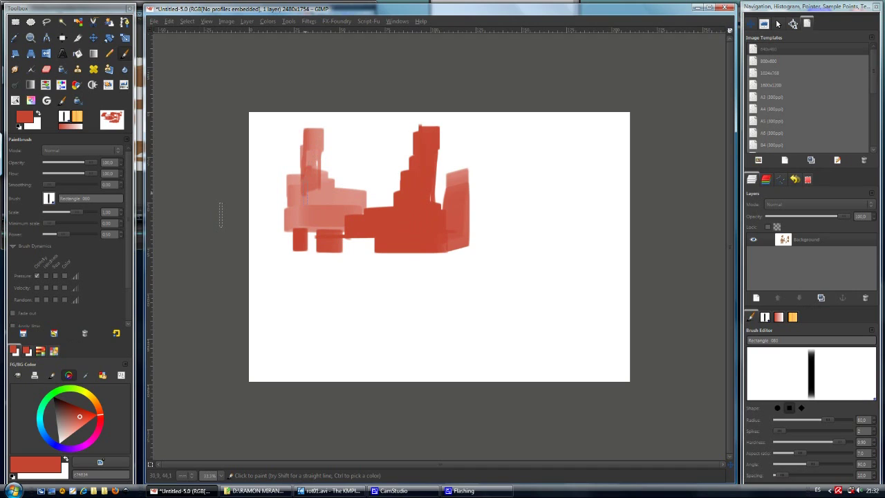
# Extend the towers' base into a red horizontal band reaching both canvas edges, layering low block shapes over its right half.
pyautogui.moveTo(470, 236); pyautogui.dragTo(533, 239)
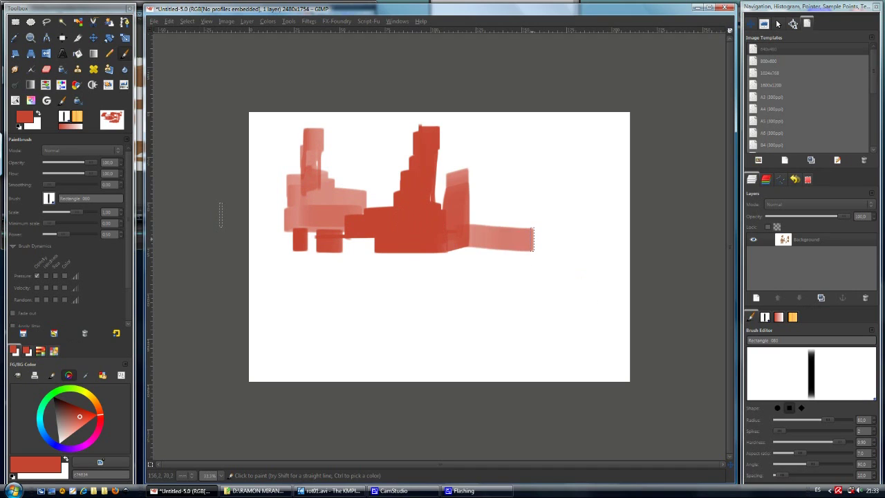
pyautogui.moveTo(446, 239)
pyautogui.mouseDown()
pyautogui.moveTo(524, 226)
pyautogui.moveTo(538, 239)
pyautogui.moveTo(602, 236)
pyautogui.moveTo(566, 226)
pyautogui.moveTo(584, 208)
pyautogui.moveTo(470, 208)
pyautogui.mouseUp()
pyautogui.moveTo(398, 235); pyautogui.dragTo(256, 240)
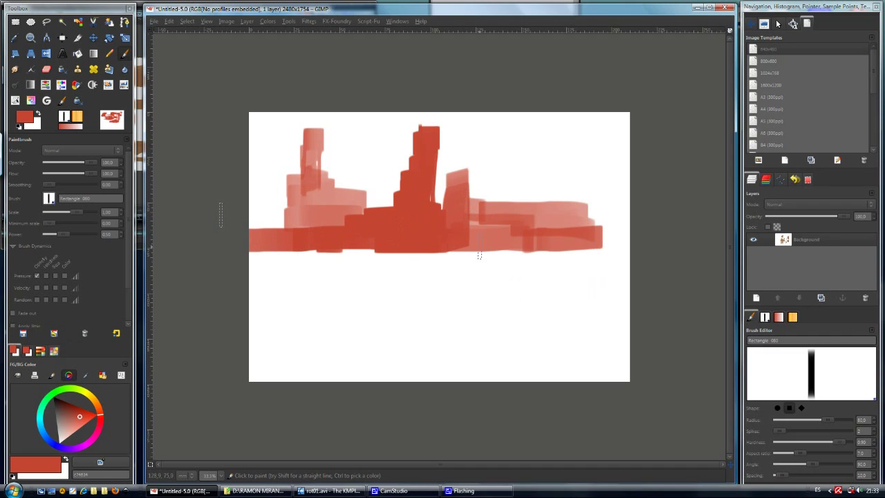
pyautogui.moveTo(516, 252)
pyautogui.mouseDown()
pyautogui.moveTo(633, 243)
pyautogui.moveTo(616, 215)
pyautogui.moveTo(592, 220)
pyautogui.moveTo(590, 209)
pyautogui.moveTo(518, 223)
pyautogui.moveTo(502, 235)
pyautogui.moveTo(452, 237)
pyautogui.moveTo(618, 229)
pyautogui.moveTo(551, 240)
pyautogui.mouseUp()
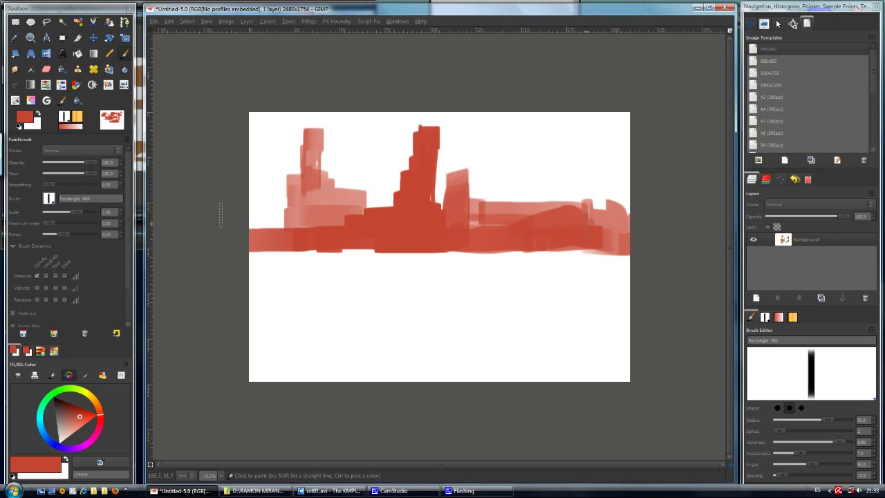
pyautogui.moveTo(608, 228)
pyautogui.mouseDown()
pyautogui.moveTo(552, 242)
pyautogui.moveTo(628, 238)
pyautogui.mouseUp()
pyautogui.moveTo(545, 235); pyautogui.dragTo(450, 223)
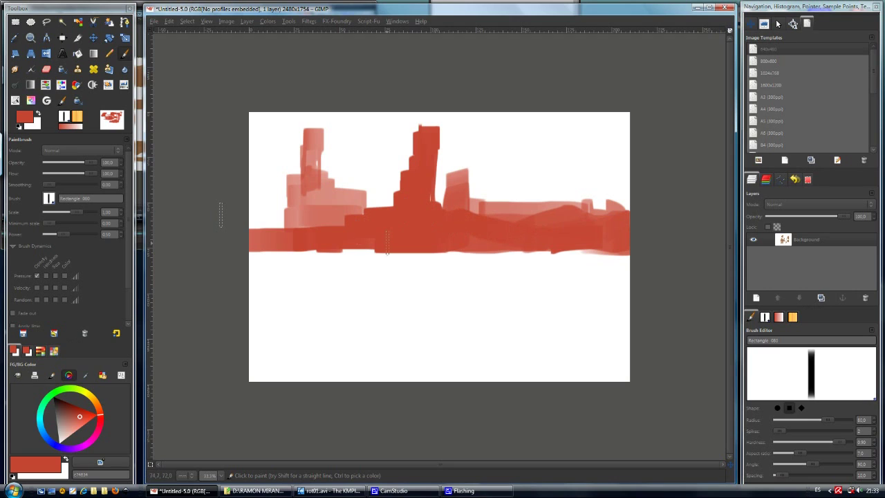